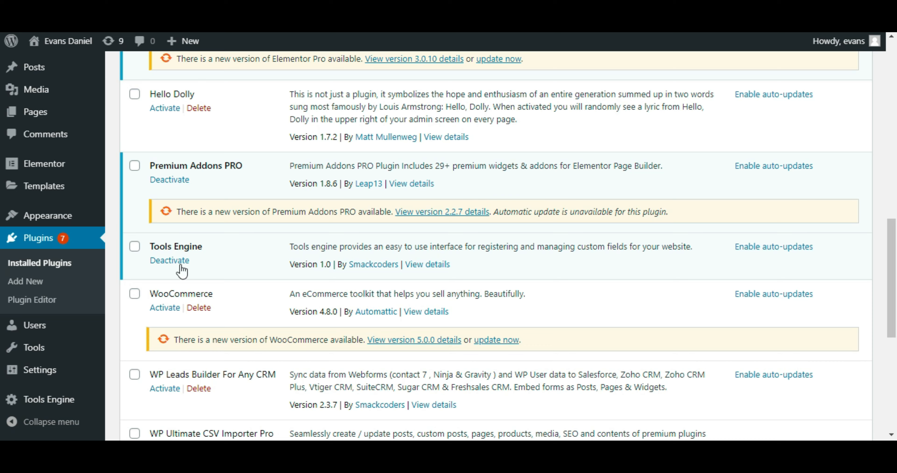
# Step: Start a new field group in Tools Engine
pyautogui.moveTo(148, 245); pyautogui.dragTo(211, 258)
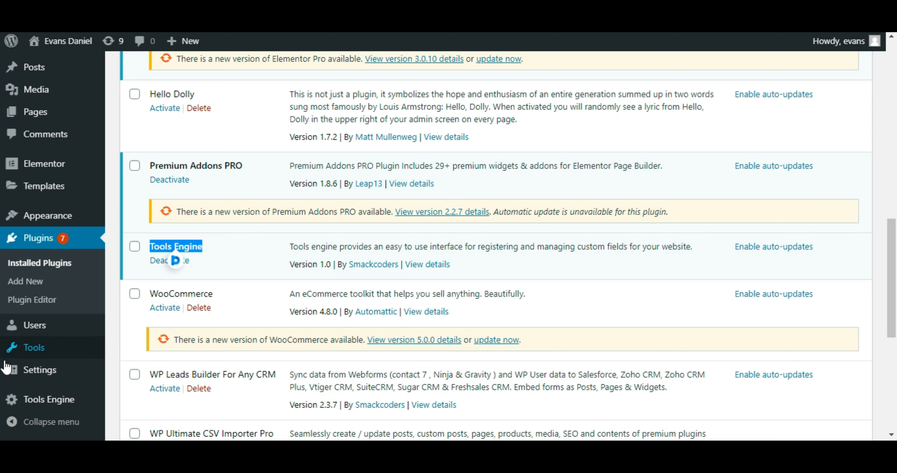
pyautogui.click(48, 410)
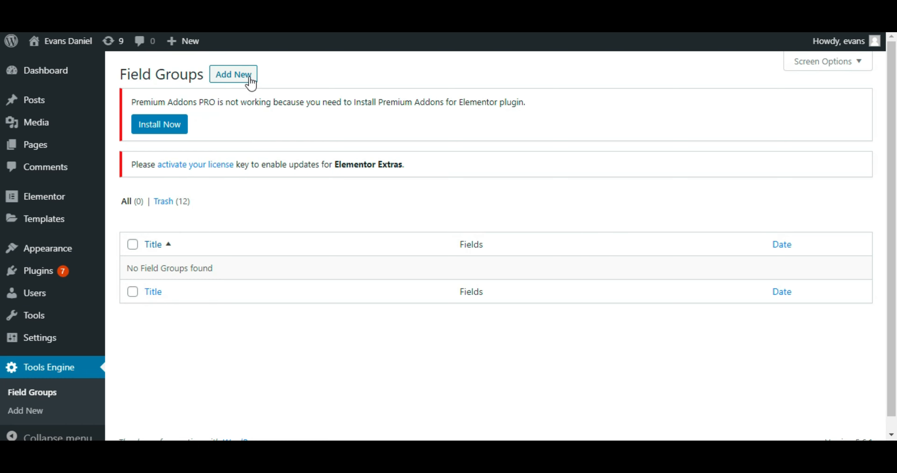
pyautogui.click(248, 79)
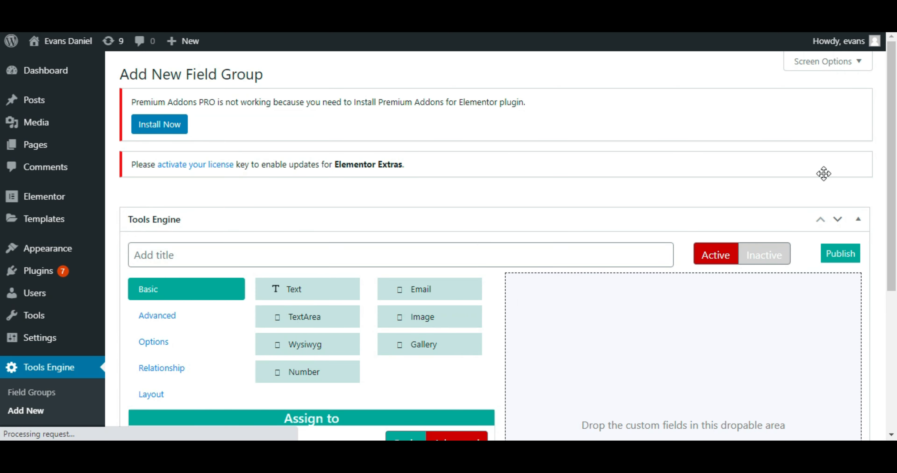
# Step: Look through the Advanced, Options, Relationship and Layout categories of custom field types
pyautogui.scroll(-2, 890, 178)
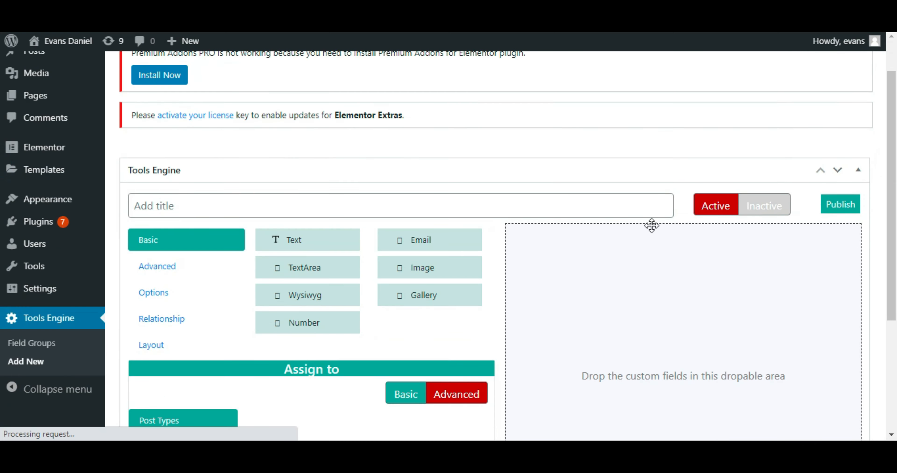
pyautogui.click(173, 267)
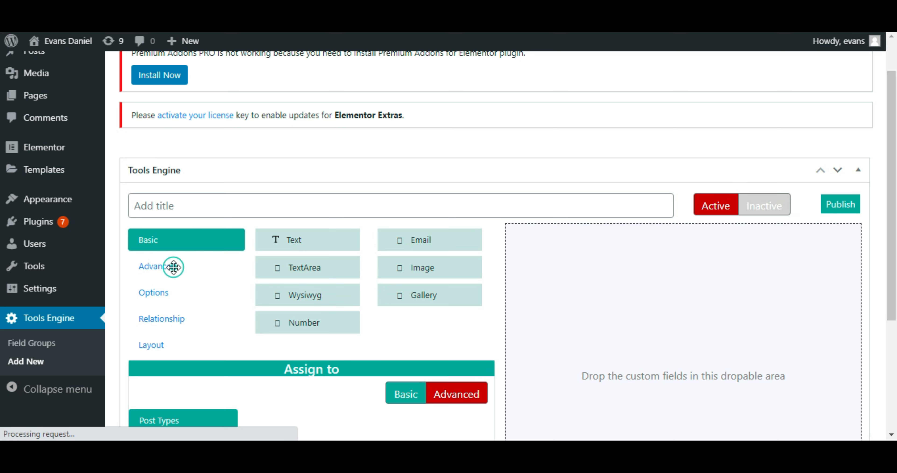
pyautogui.click(156, 293)
pyautogui.click(174, 322)
pyautogui.click(155, 348)
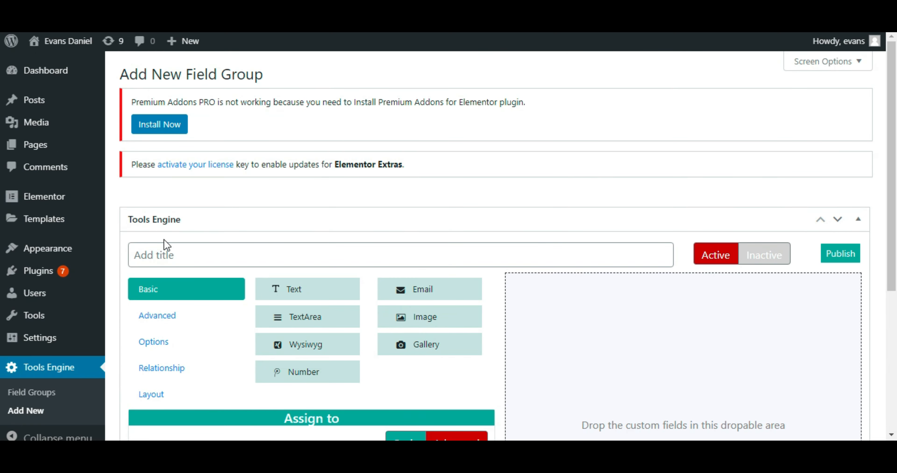
# Step: Title the field group "Header" and add a DateTime Picker field from the advanced field types to it
pyautogui.click(193, 261)
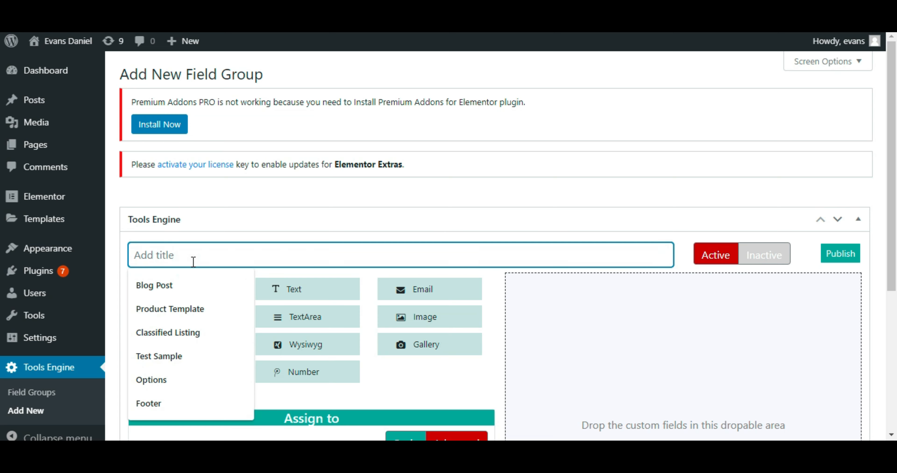
pyautogui.write('Header')
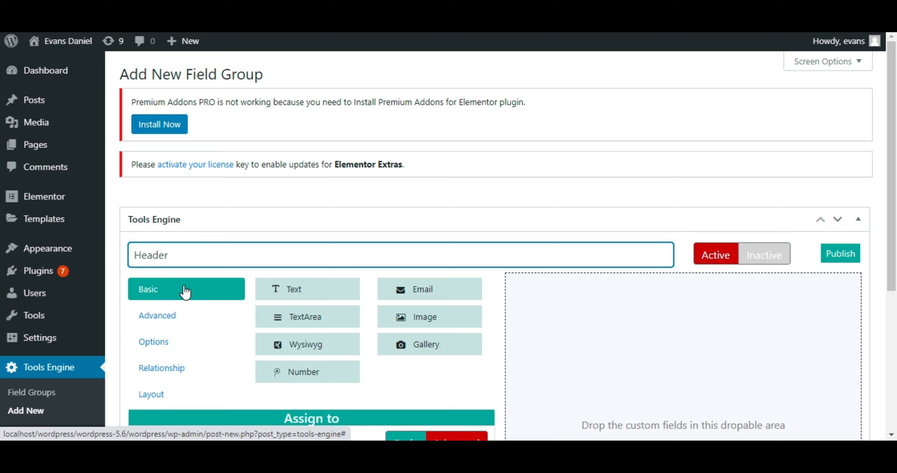
pyautogui.click(152, 313)
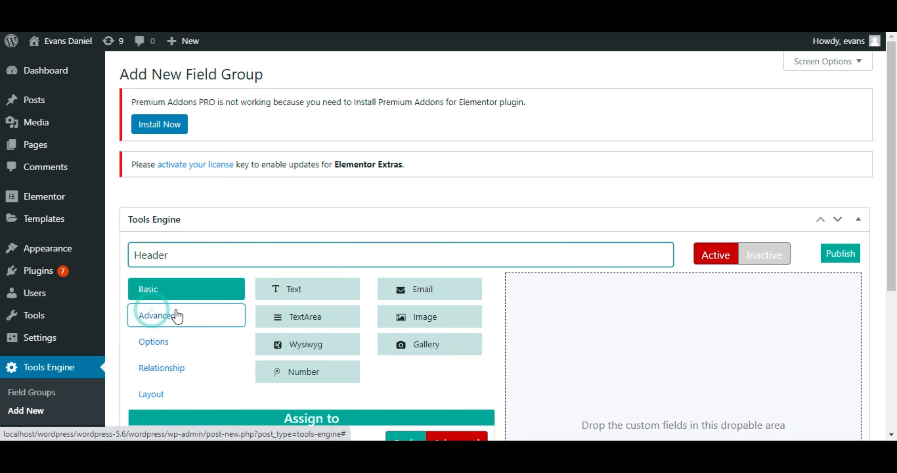
pyautogui.moveTo(427, 291); pyautogui.dragTo(594, 305)
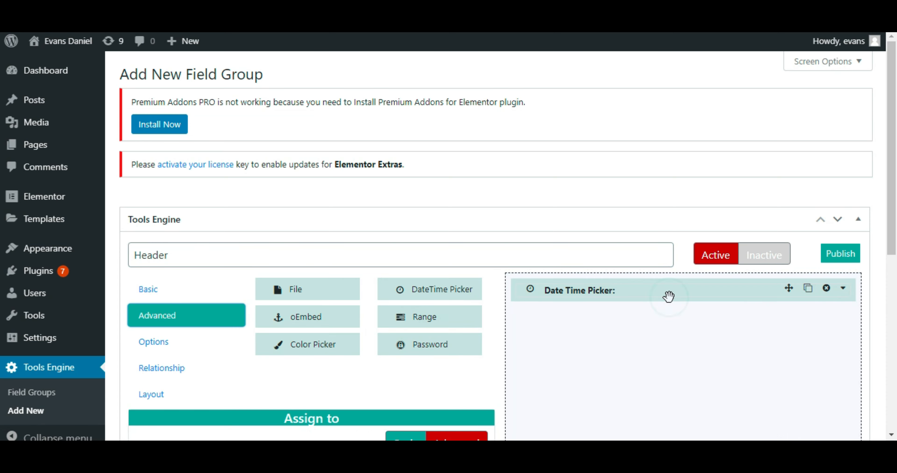
# Step: Give the date time picker field the label "Date" and the field name "date"
pyautogui.click(682, 296)
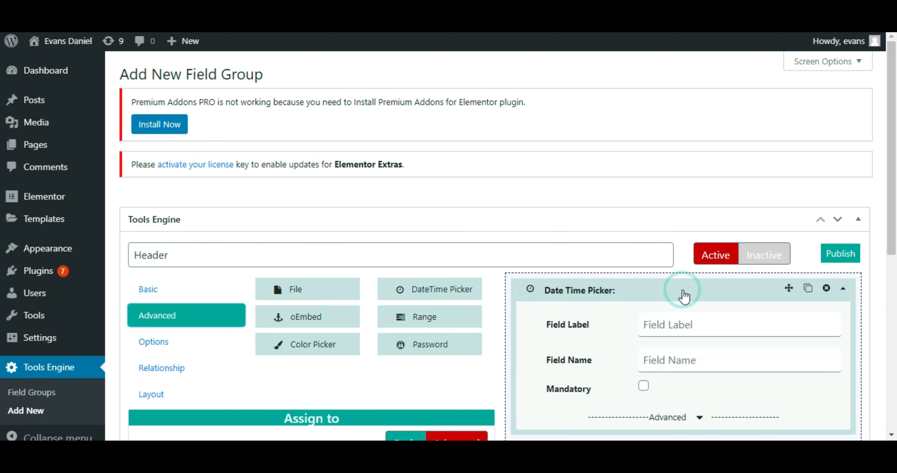
pyautogui.click(678, 325)
pyautogui.click(647, 360)
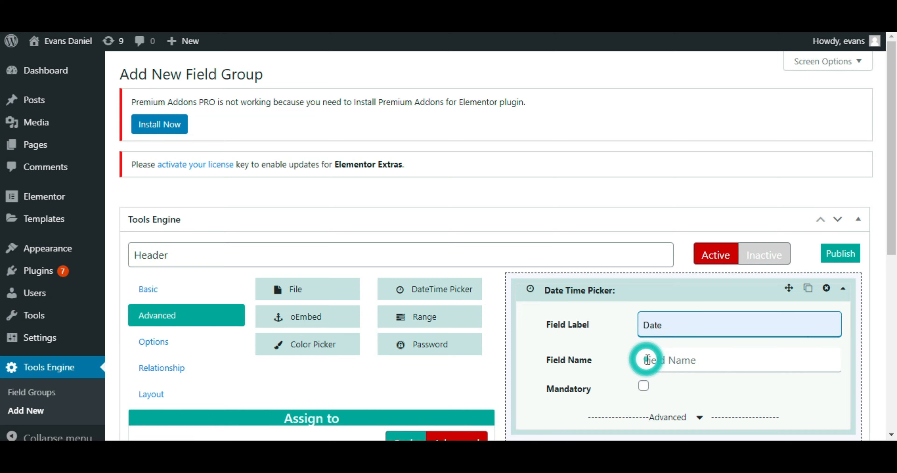
pyautogui.click(662, 360)
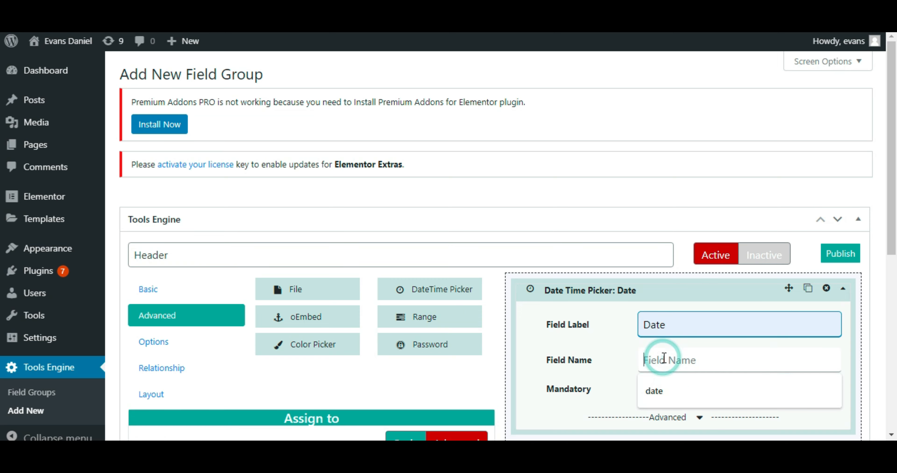
pyautogui.click(663, 389)
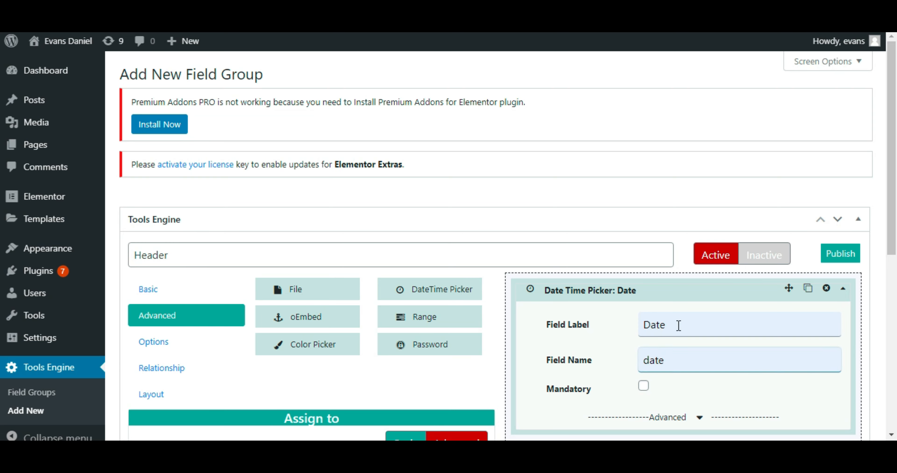
# Step: Set the Date field's display type to Date, with m/d/y (03/21/2020) as both its display format and return format
pyautogui.moveTo(895, 170); pyautogui.dragTo(896, 281)
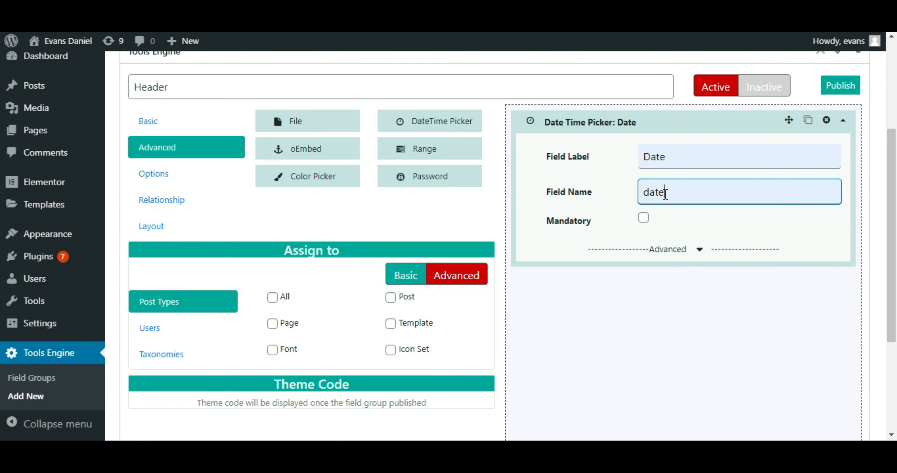
pyautogui.click(700, 252)
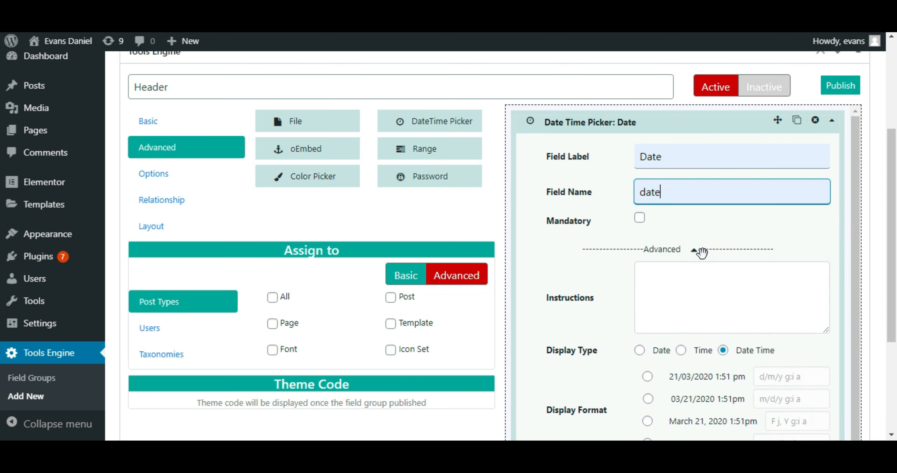
pyautogui.moveTo(893, 250); pyautogui.dragTo(893, 291)
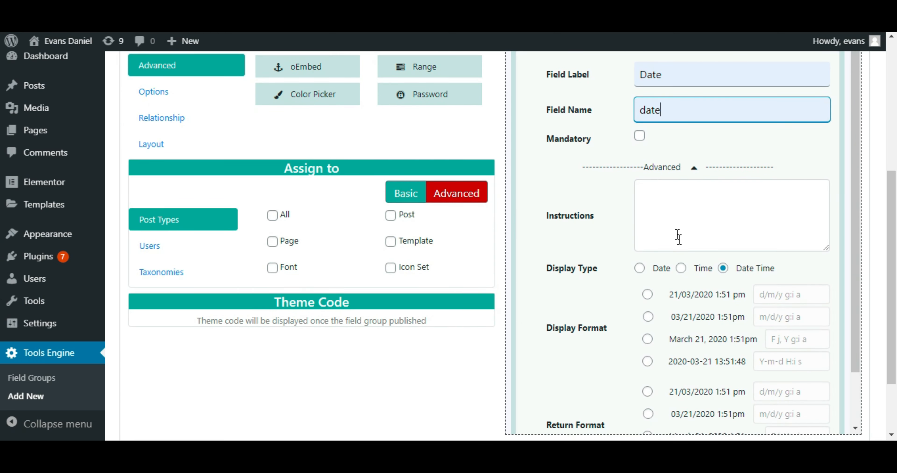
pyautogui.click(661, 278)
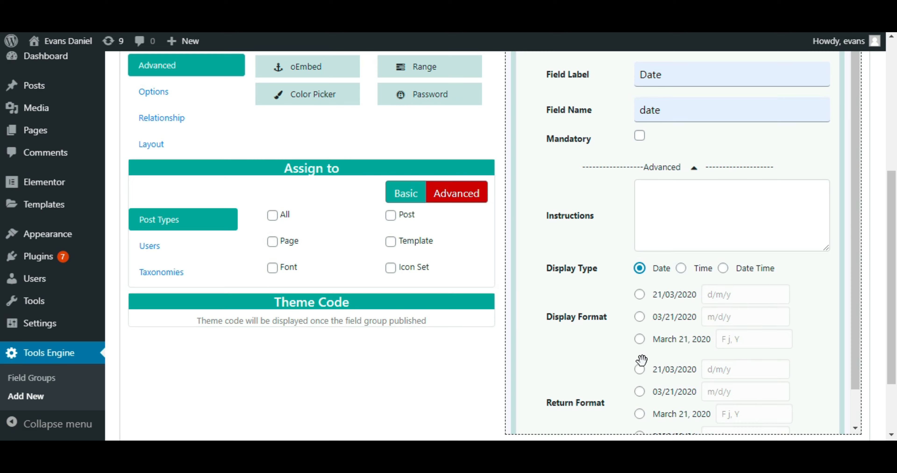
pyautogui.click(640, 318)
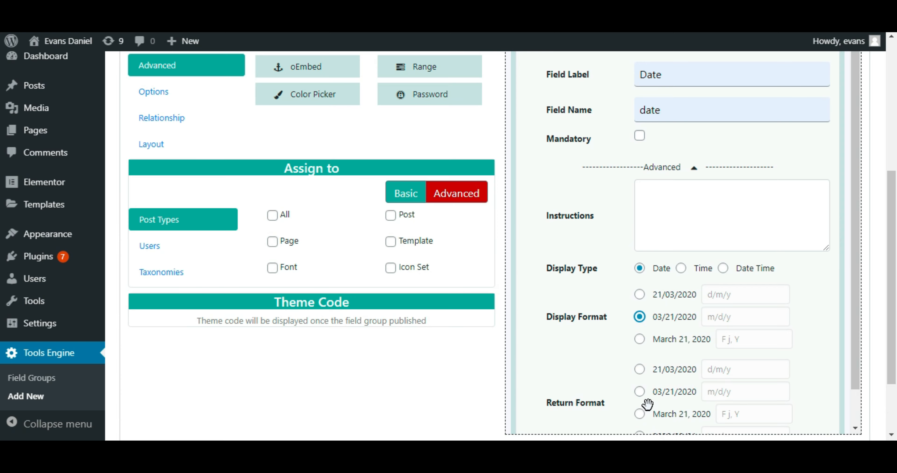
pyautogui.click(642, 397)
pyautogui.click(640, 395)
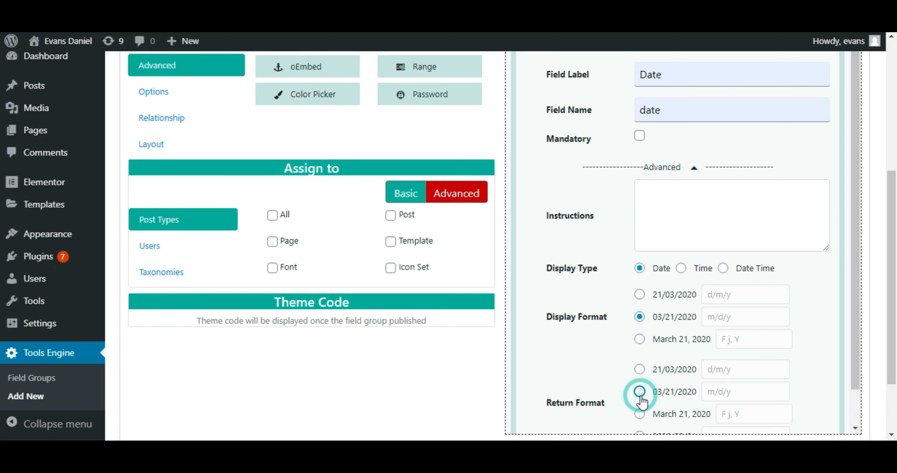
pyautogui.scroll(-1, 891, 213)
pyautogui.scroll(3, 893, 191)
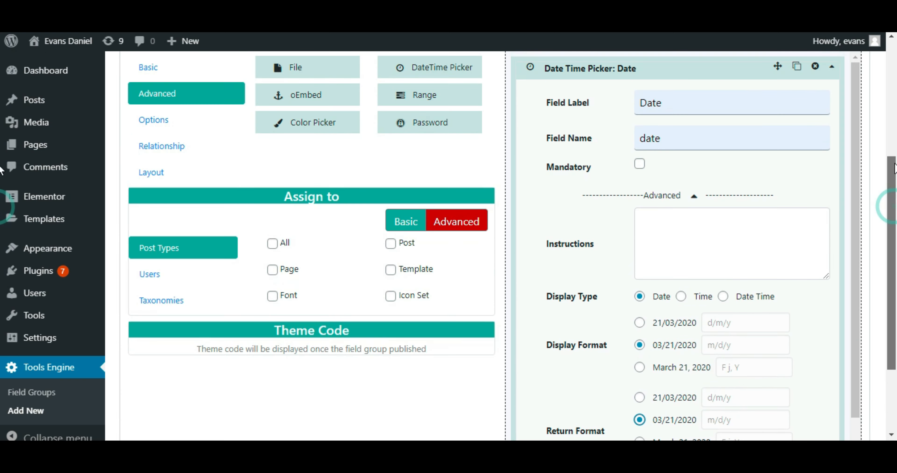
pyautogui.click(680, 107)
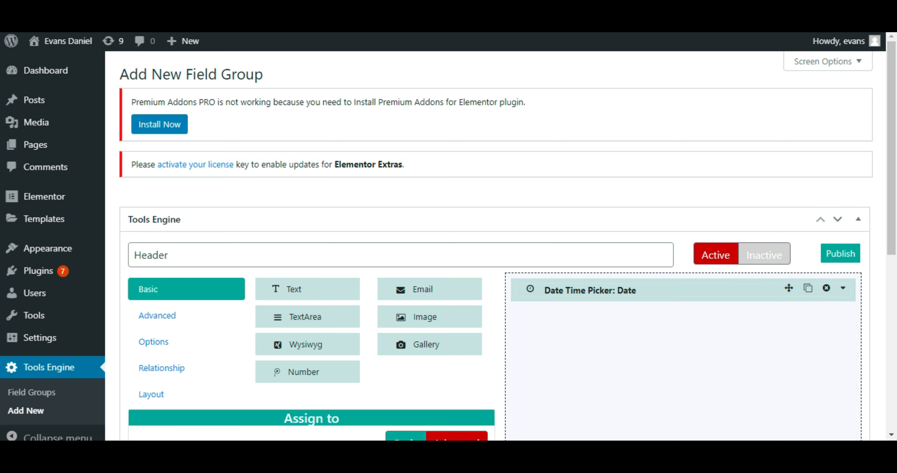
# Step: Add an Image field below the Date field and enter "logo" as its label and field name
pyautogui.moveTo(441, 323); pyautogui.dragTo(592, 326)
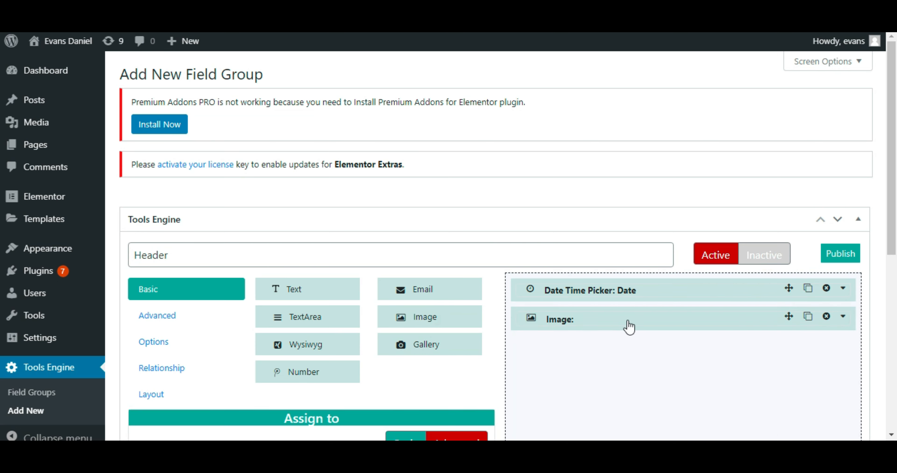
pyautogui.click(644, 315)
pyautogui.click(685, 359)
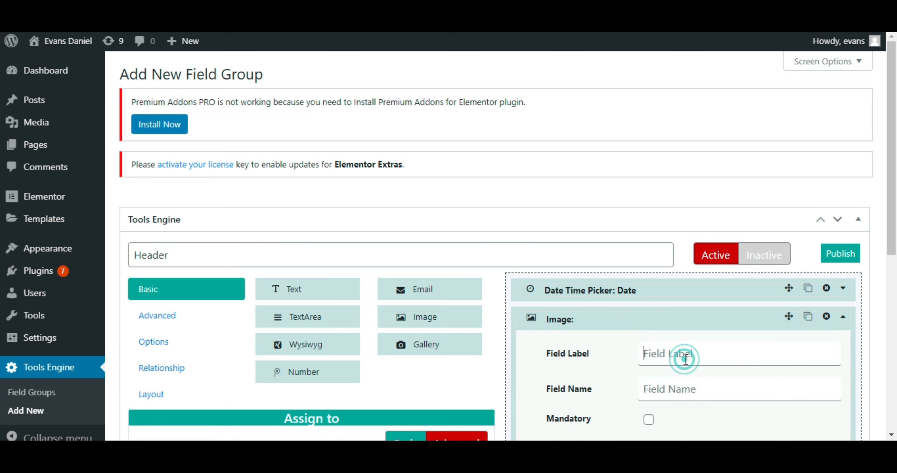
pyautogui.write('logo')
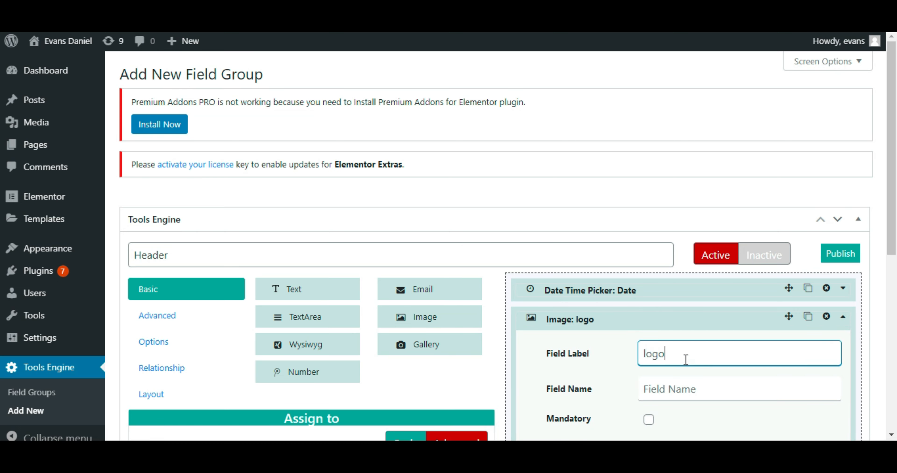
pyautogui.press('Tab')
pyautogui.write('logo')
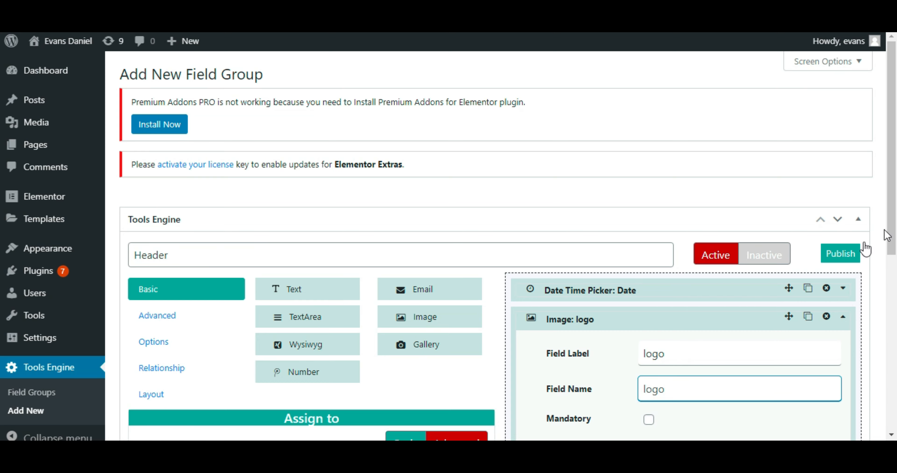
# Step: Set the logo field's return format to Image url and its preview size to Thumbnail (150 x 150)
pyautogui.moveTo(888, 235); pyautogui.dragTo(893, 348)
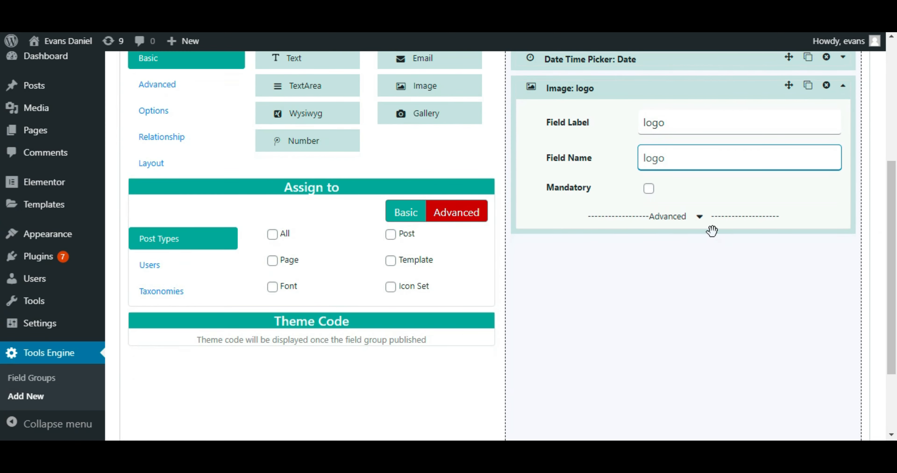
pyautogui.click(700, 218)
pyautogui.click(699, 218)
pyautogui.click(700, 217)
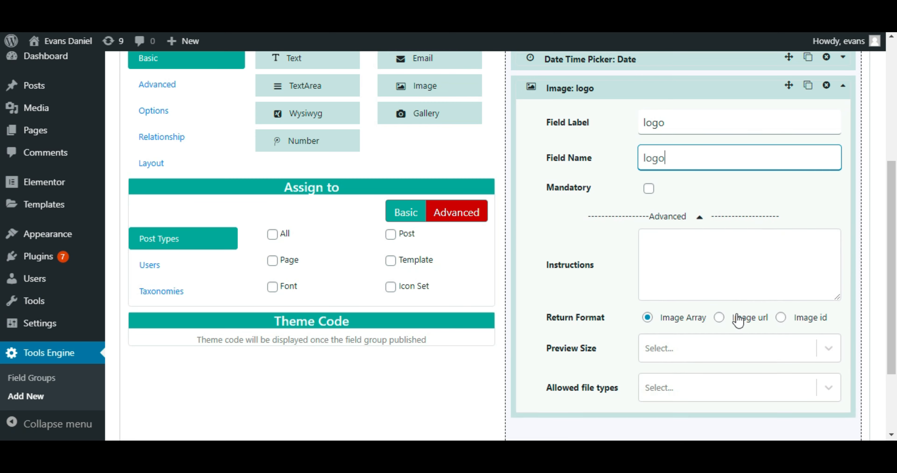
pyautogui.click(719, 317)
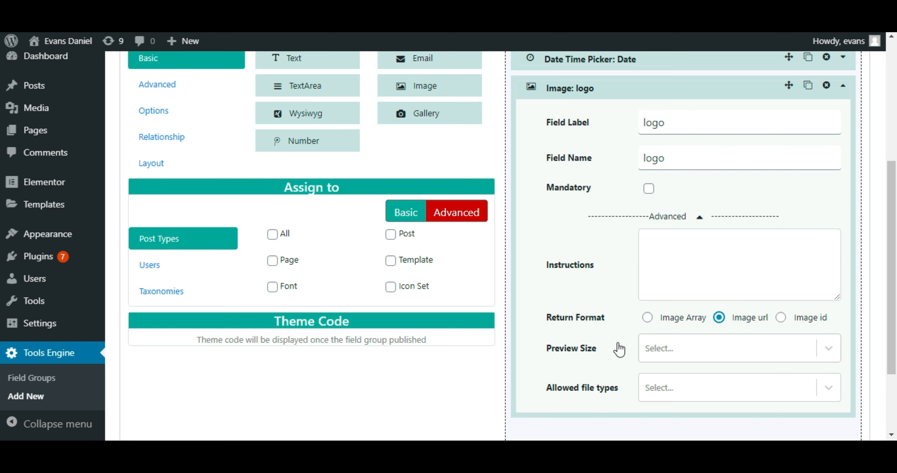
pyautogui.click(675, 349)
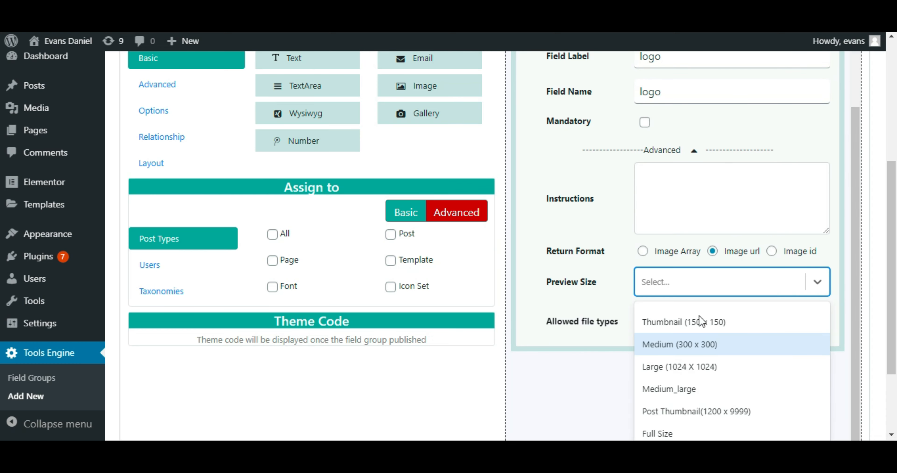
pyautogui.click(699, 315)
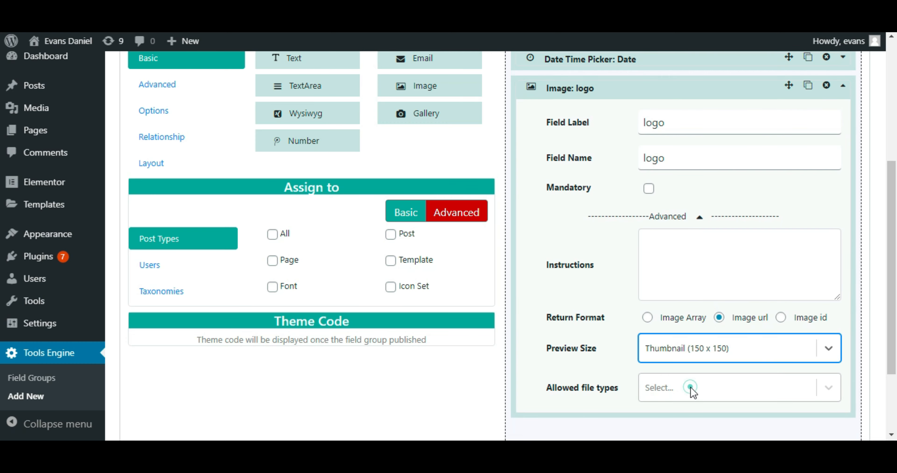
# Step: Allow png and jpeg/jpg file types for the logo field and collapse its settings
pyautogui.click(691, 388)
pyautogui.click(675, 406)
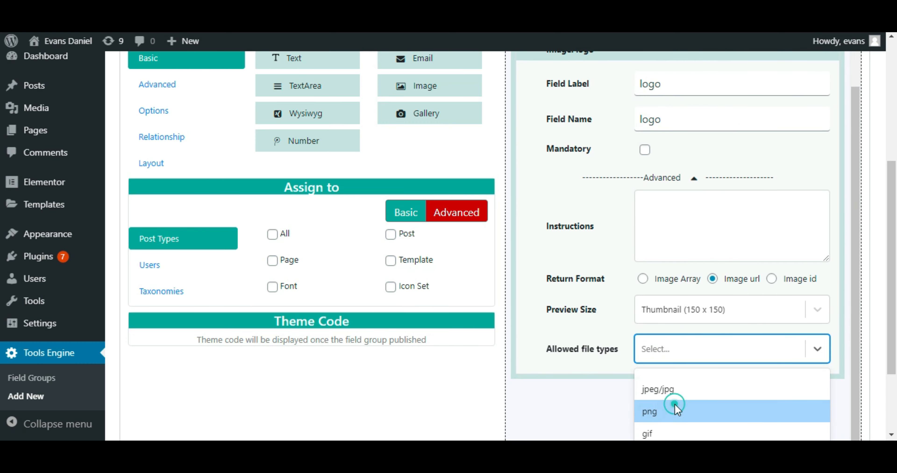
pyautogui.click(686, 387)
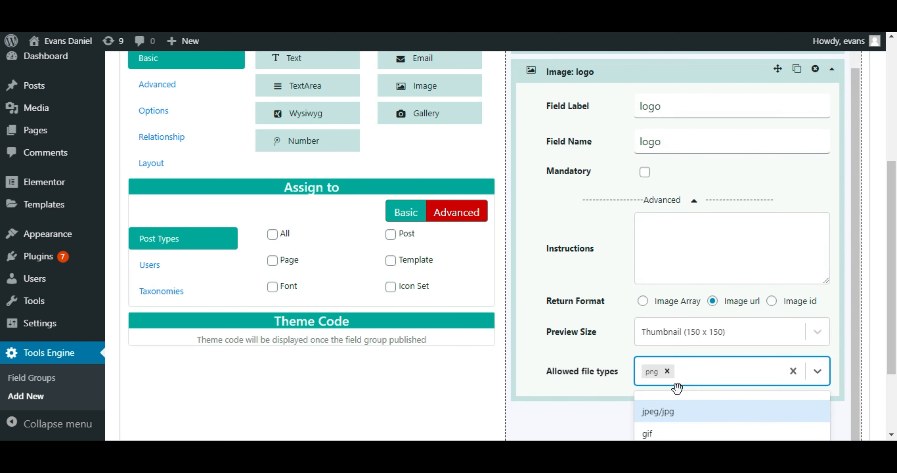
pyautogui.click(669, 411)
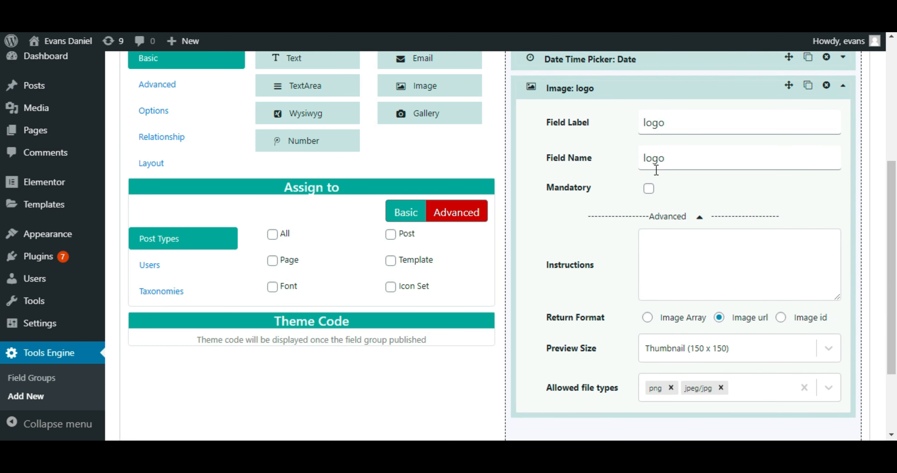
pyautogui.click(650, 91)
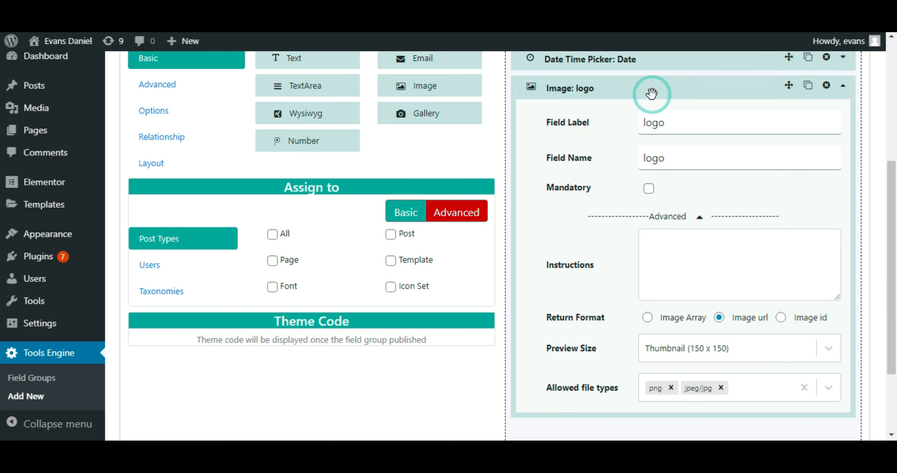
pyautogui.click(638, 82)
# Step: Add a Text field below the logo field, labelled "Company Name" with field name "company_name", and collapse its settings
pyautogui.moveTo(317, 63); pyautogui.dragTo(606, 127)
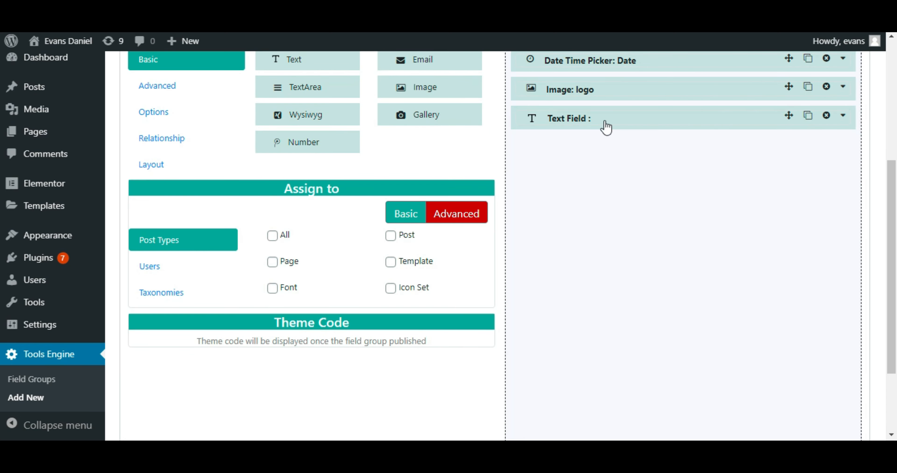
pyautogui.click(604, 121)
pyautogui.click(690, 161)
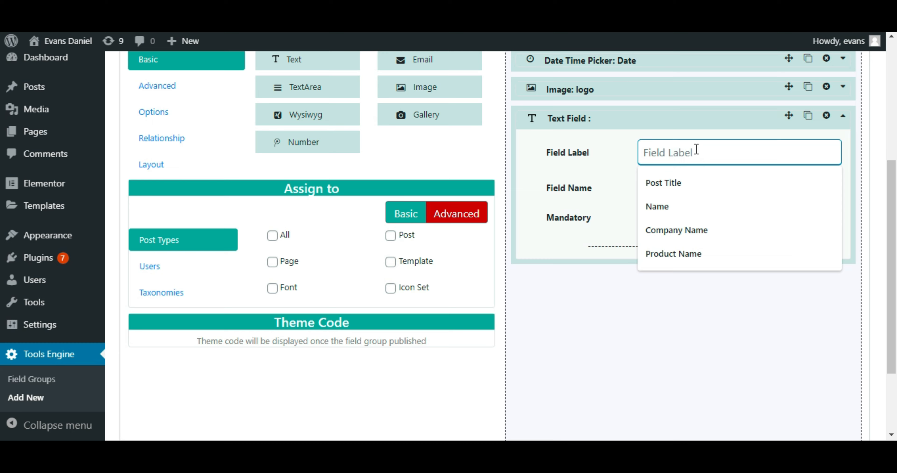
pyautogui.write('Comloa')
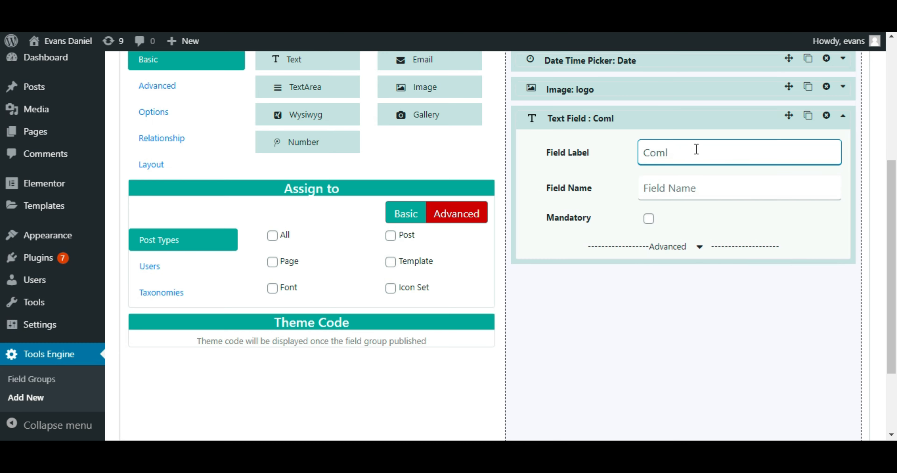
pyautogui.press('BackSpace')
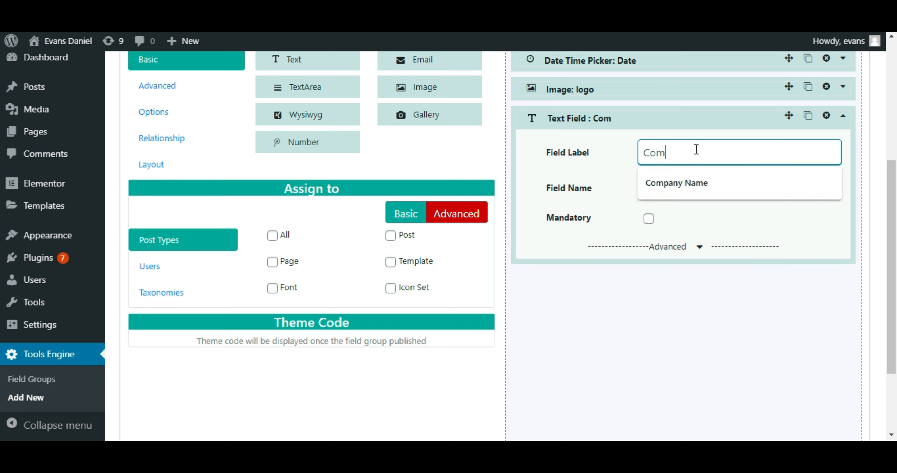
pyautogui.click(676, 185)
pyautogui.click(676, 188)
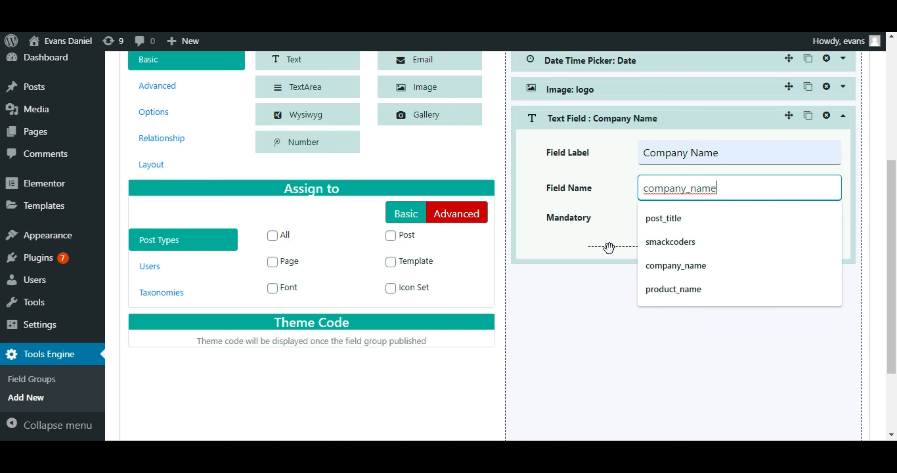
pyautogui.click(720, 57)
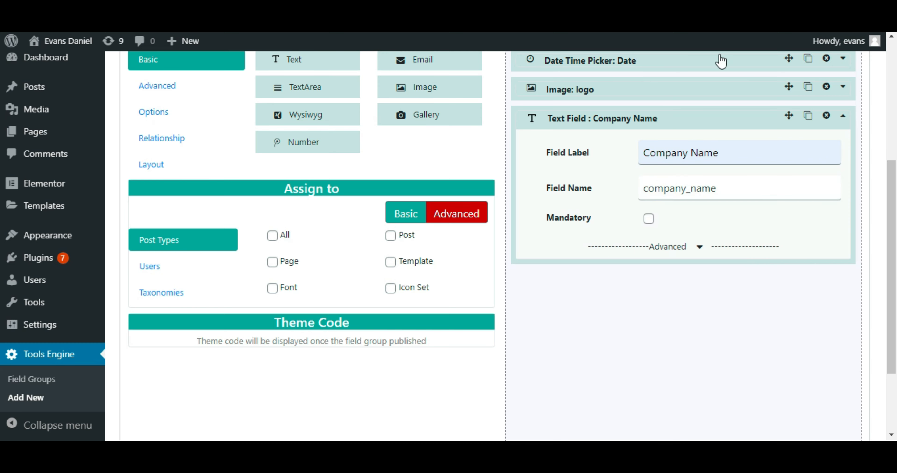
pyautogui.click(703, 127)
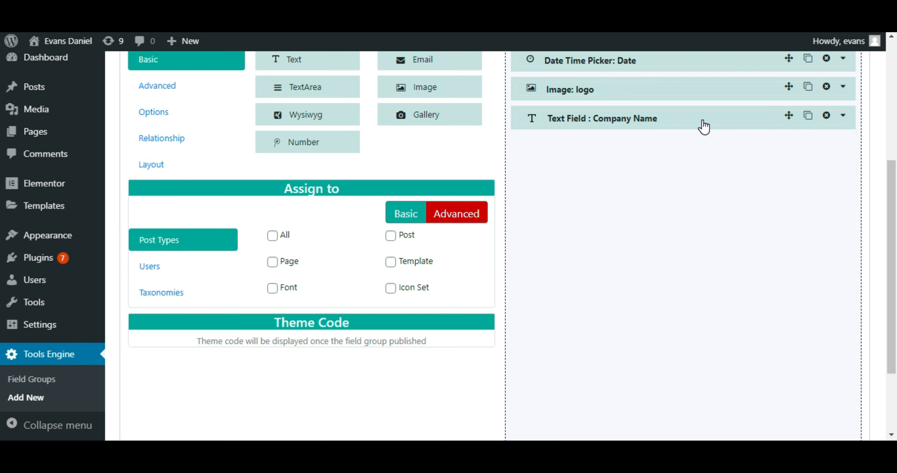
# Step: Assign the field group to all post types and to the category taxonomy
pyautogui.scroll(1, 200, 266)
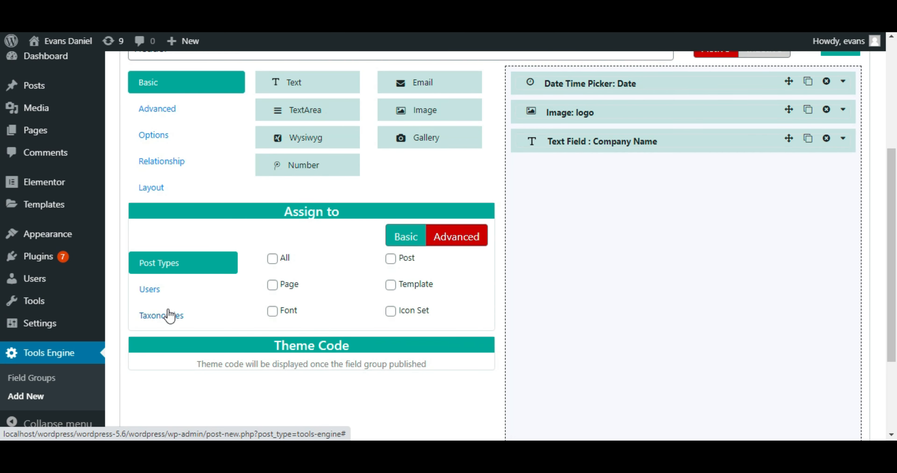
pyautogui.click(275, 261)
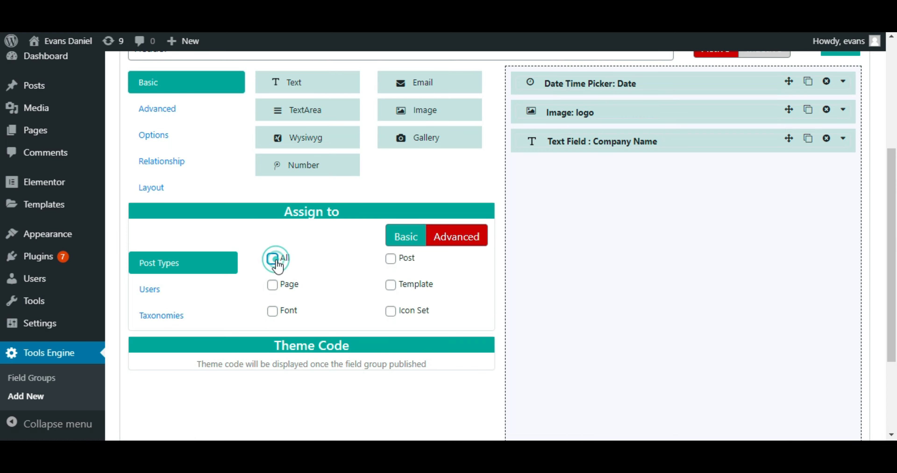
pyautogui.click(152, 290)
pyautogui.scroll(4, 297, 302)
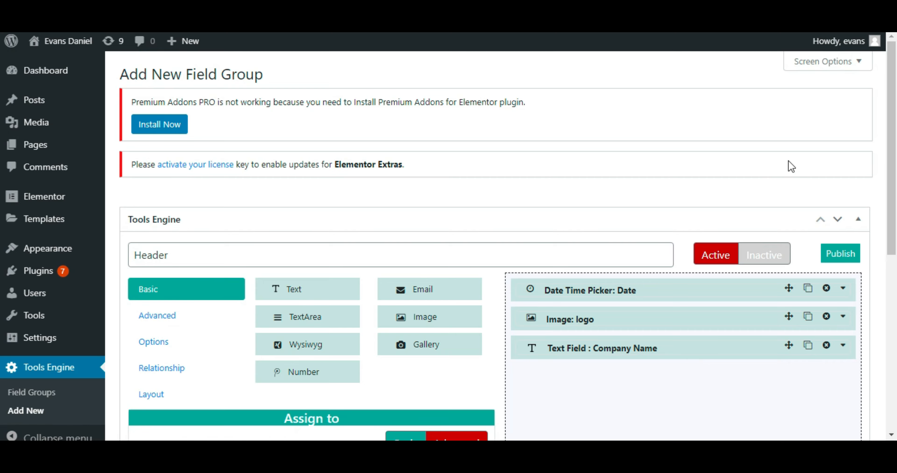
pyautogui.moveTo(896, 139); pyautogui.dragTo(896, 228)
pyautogui.scroll(-5, 505, 263)
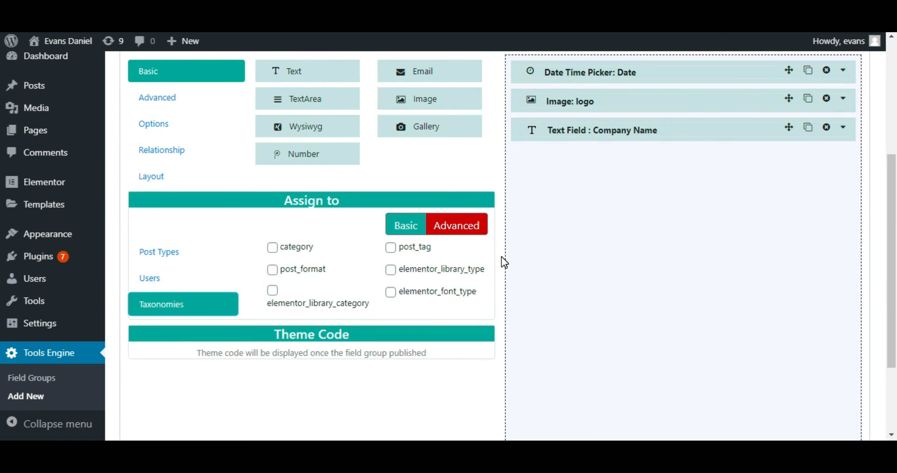
pyautogui.click(282, 251)
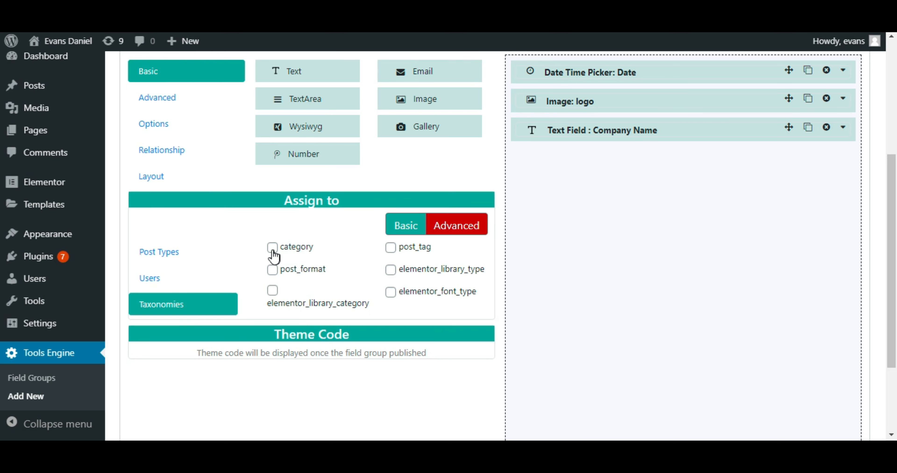
pyautogui.click(272, 250)
pyautogui.click(226, 348)
# Step: Publish the Header field group and copy the Date field's theme code
pyautogui.scroll(-3, 836, 365)
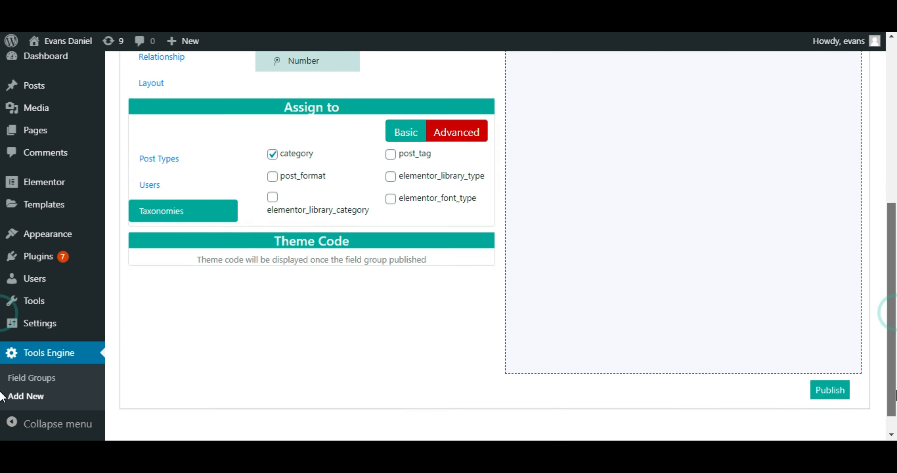
pyautogui.click(836, 365)
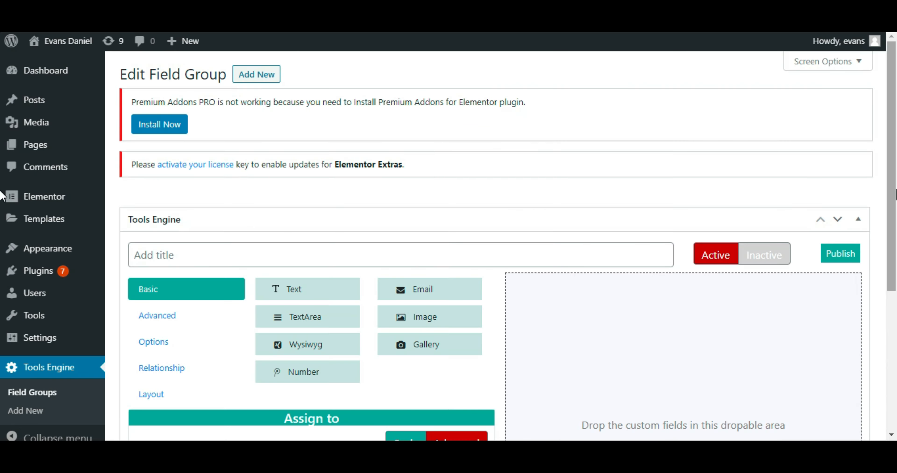
pyautogui.moveTo(891, 278); pyautogui.dragTo(891, 433)
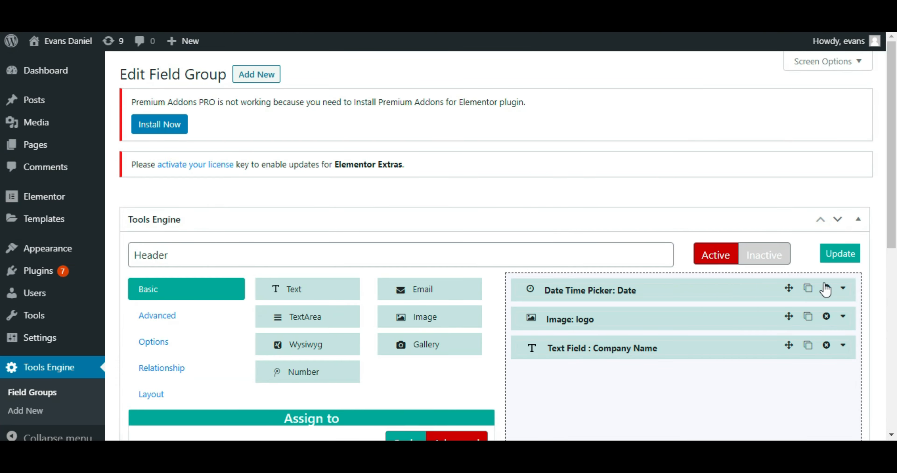
pyautogui.moveTo(894, 100); pyautogui.dragTo(895, 285)
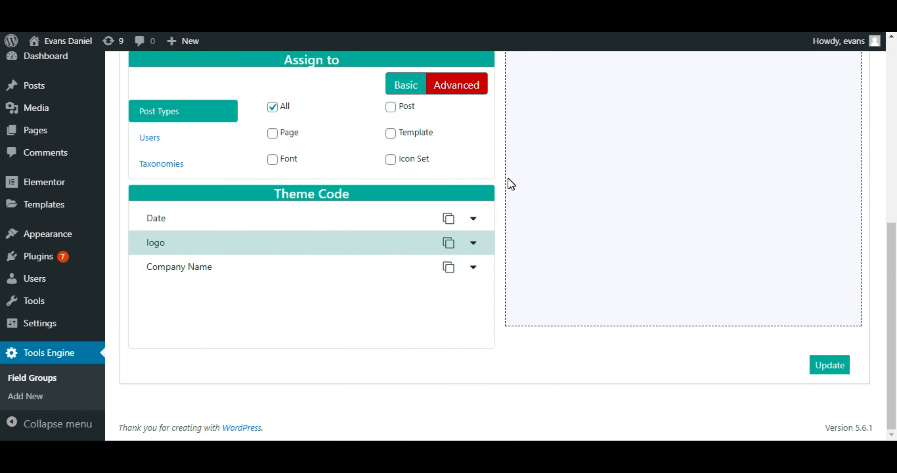
pyautogui.click(450, 216)
# Step: Open the posts list and create a new post titled "Sample Post"
pyautogui.rightClick(52, 89)
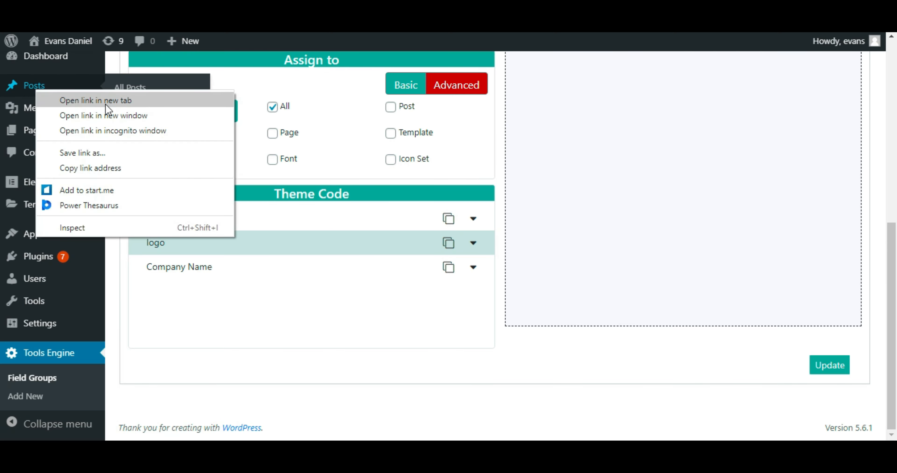
pyautogui.press('Escape')
pyautogui.click(131, 106)
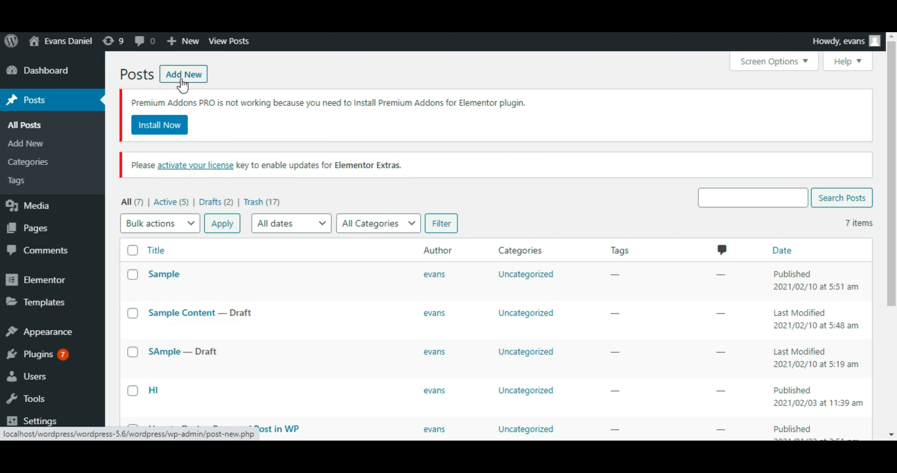
pyautogui.click(181, 84)
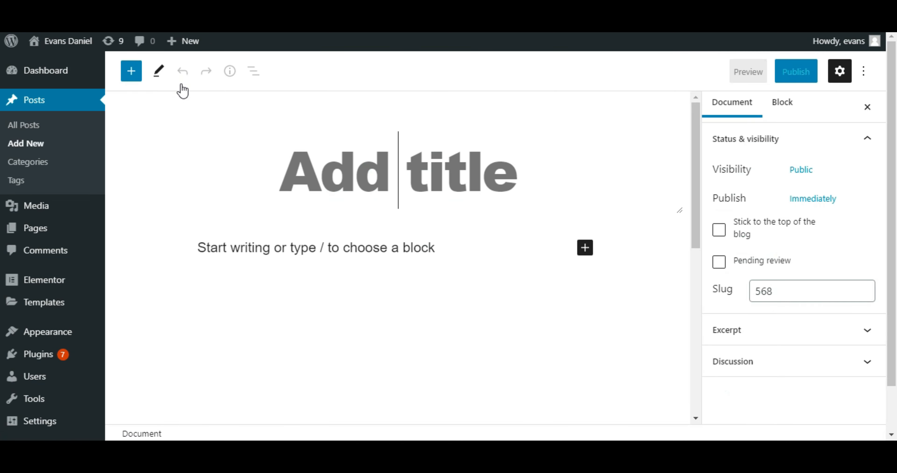
pyautogui.click(404, 187)
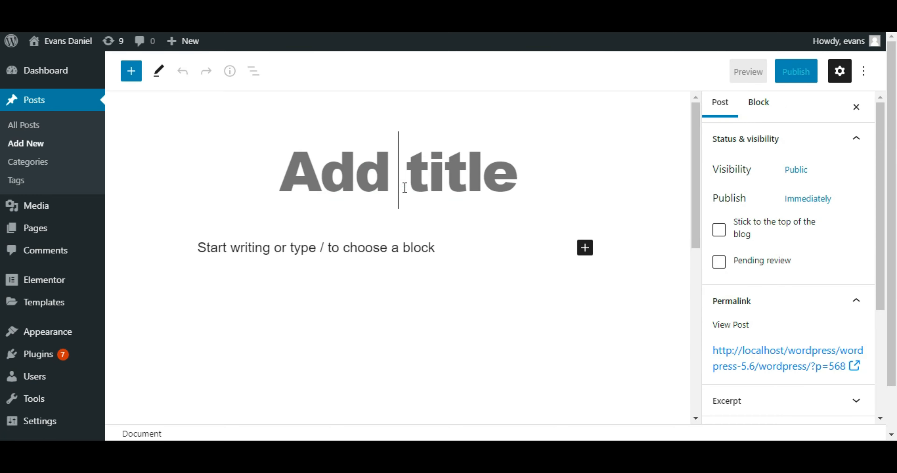
pyautogui.write('Sample Post')
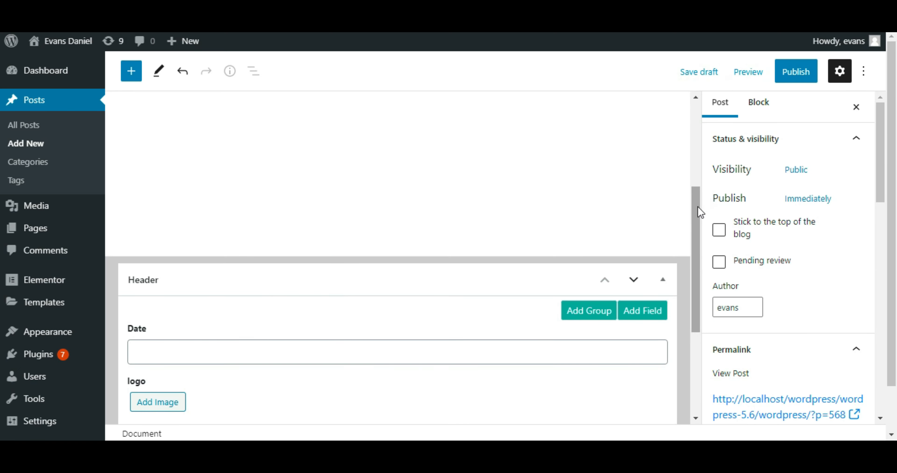
# Step: Set the Date field in the post's Header group to 02/10/2021 12:00 AM
pyautogui.moveTo(698, 207); pyautogui.dragTo(693, 280)
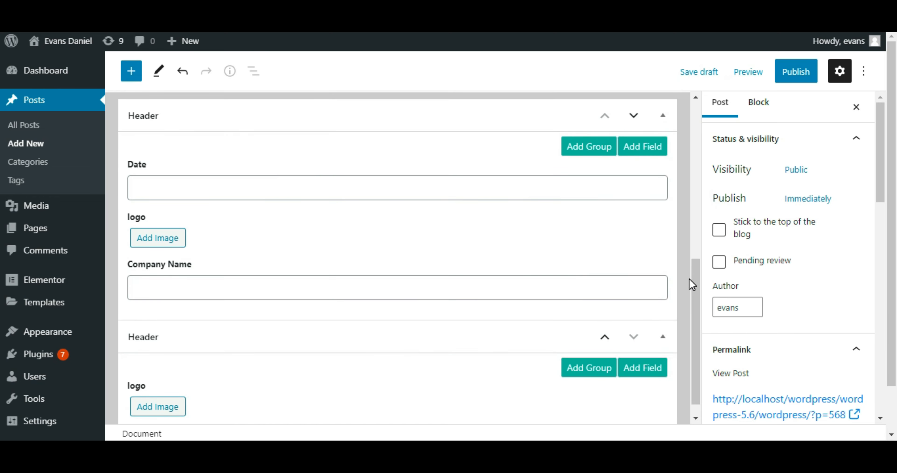
pyautogui.click(276, 184)
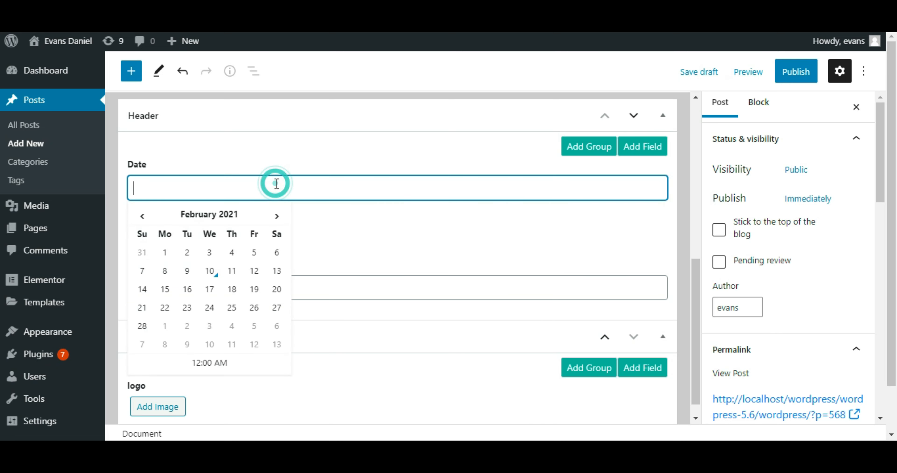
pyautogui.click(210, 272)
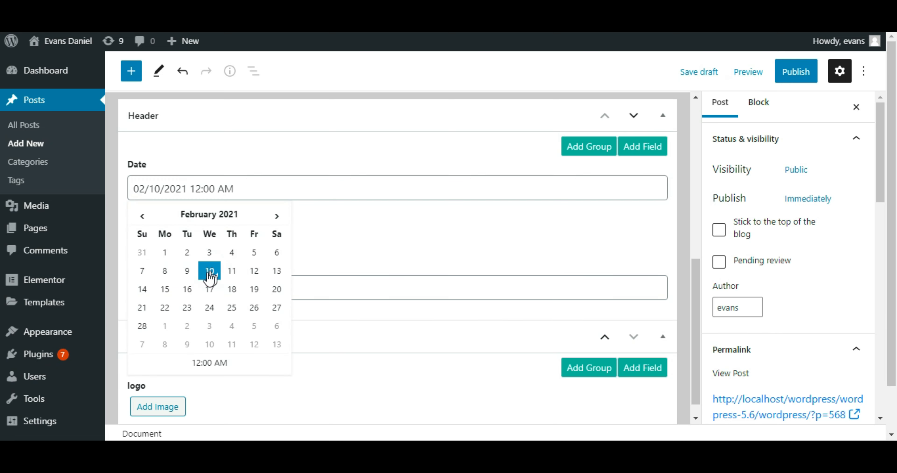
# Step: Enter "Smackcoders" as the Company Name and add an image to the logo field in the Header group
pyautogui.click(325, 282)
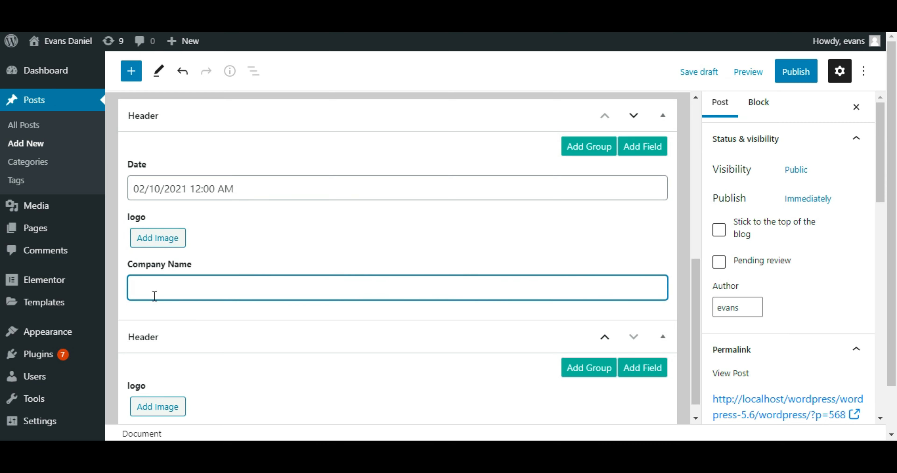
pyautogui.write('Smackcoders')
pyautogui.click(174, 239)
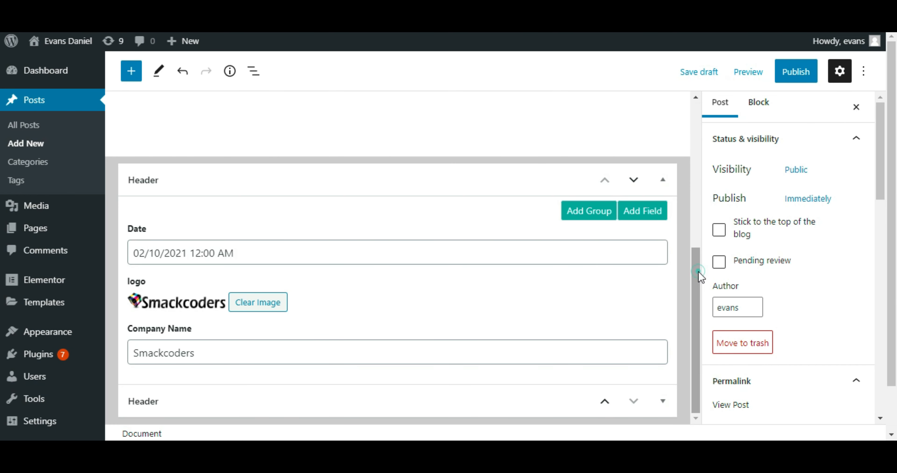
# Step: Paste the shortcodes [toolsengine fields='date'], [toolsengine fields='logo'] and [toolsengine fields='company_name'] into the post body
pyautogui.moveTo(698, 271); pyautogui.dragTo(698, 133)
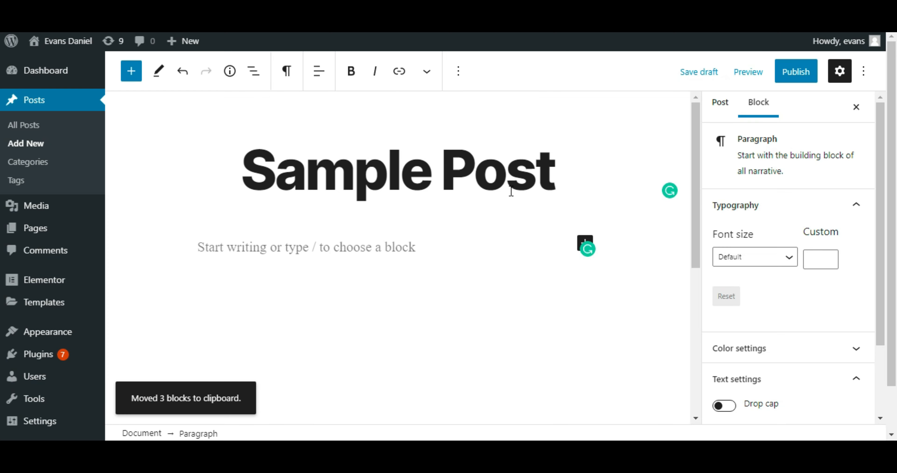
pyautogui.click(405, 249)
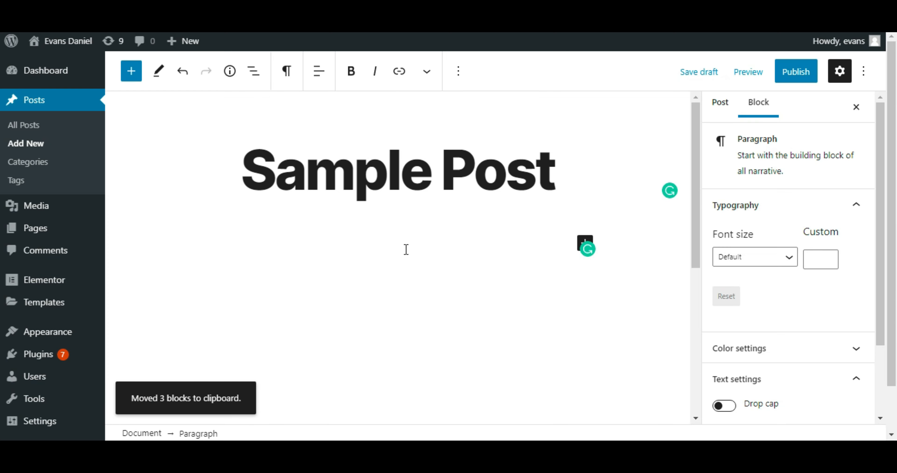
pyautogui.hotkey('ctrl', 'v')
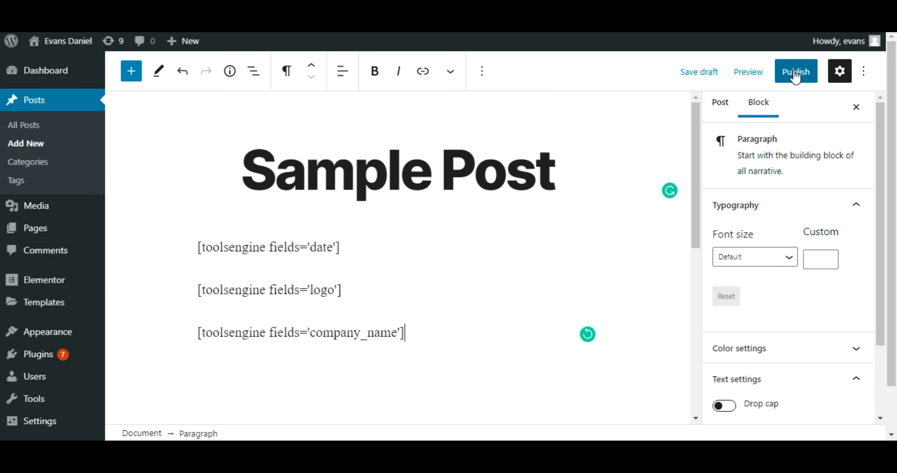
# Step: Publish the post and open its live page to check the date in the header
pyautogui.click(775, 66)
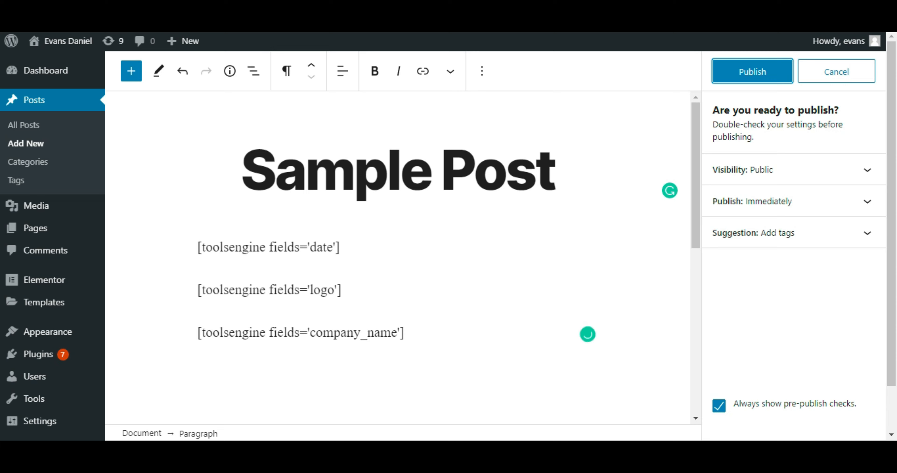
pyautogui.click(735, 82)
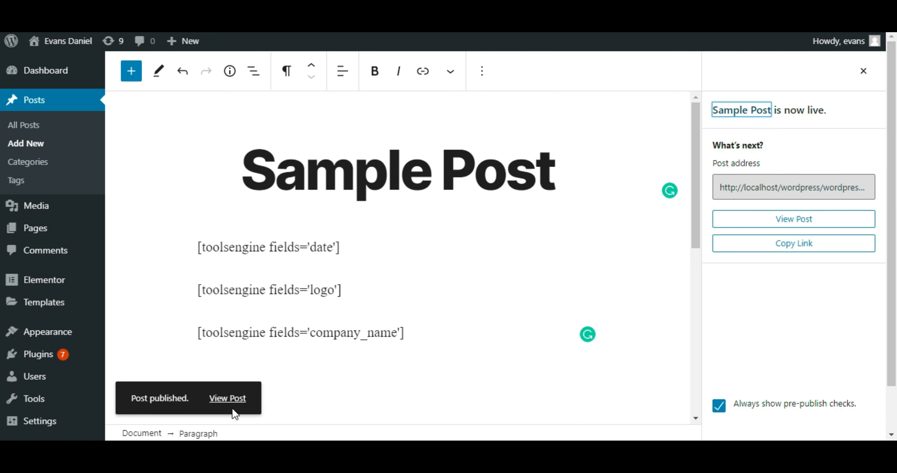
pyautogui.click(234, 398)
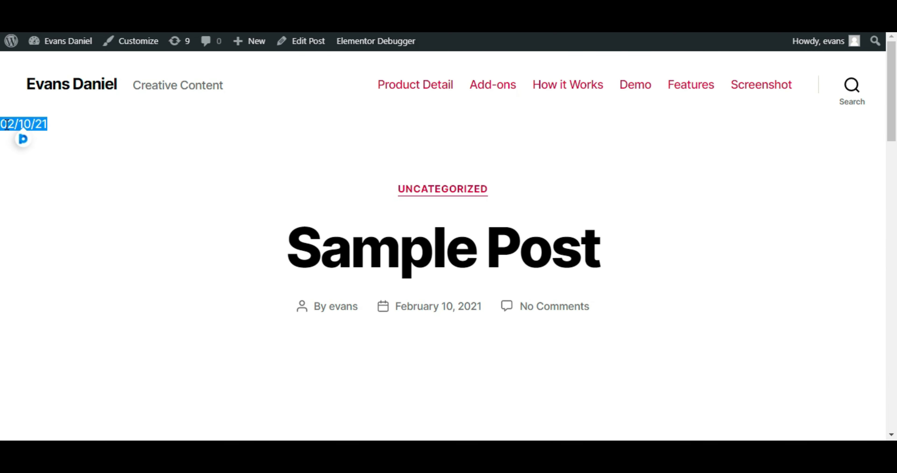
pyautogui.moveTo(46, 128); pyautogui.dragTo(7, 124)
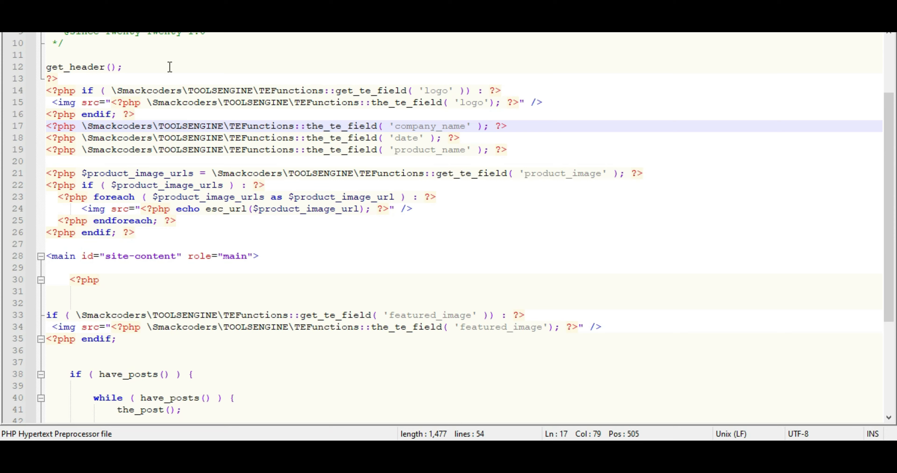
# Step: Examine the logo and company_name code in the PHP template in the code editor, and check the header on the live Sample Post page
pyautogui.click(48, 86)
pyautogui.moveTo(84, 93); pyautogui.dragTo(539, 128)
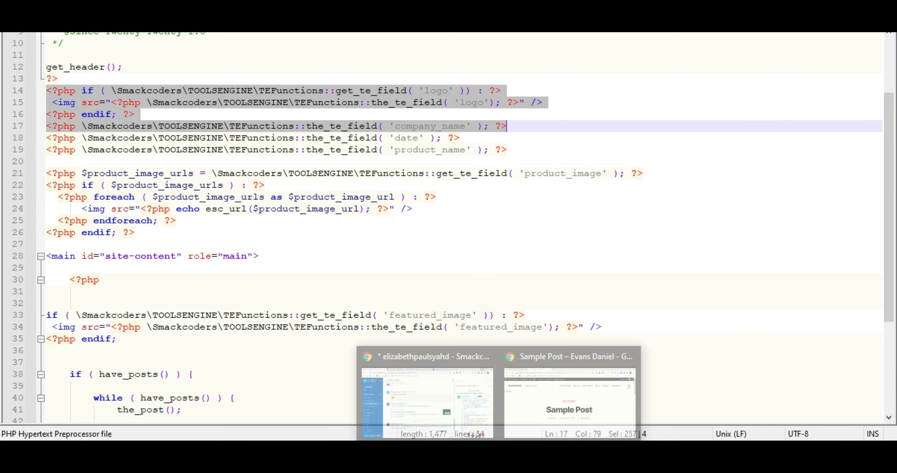
pyautogui.click(532, 372)
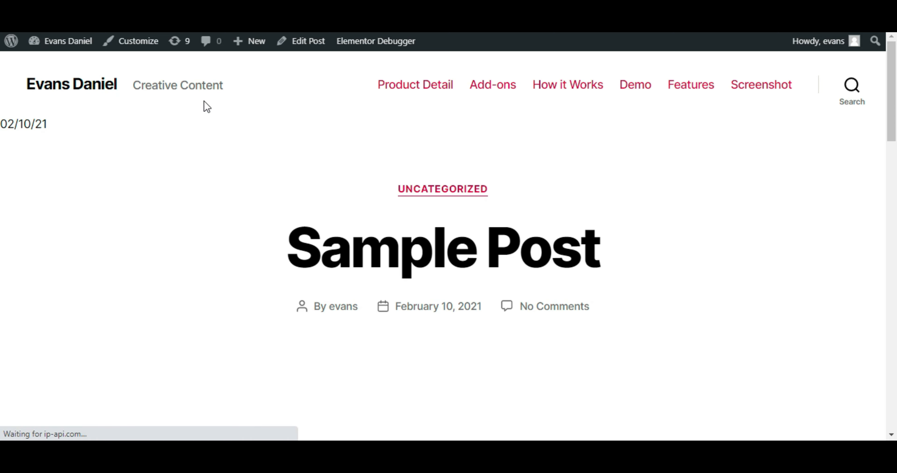
pyautogui.moveTo(84, 141); pyautogui.dragTo(5, 167)
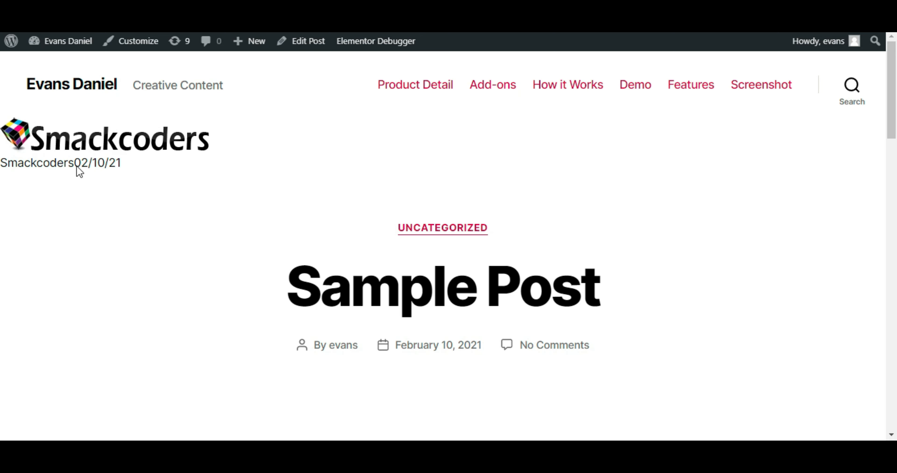